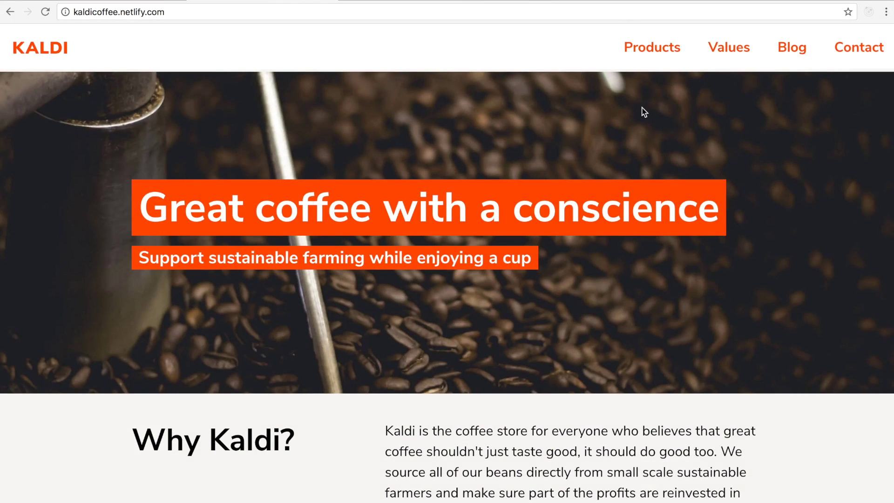
# Go from the Kaldi blog page at /post/ to /blog, which shows 'Page Not found'
pyautogui.click(801, 48)
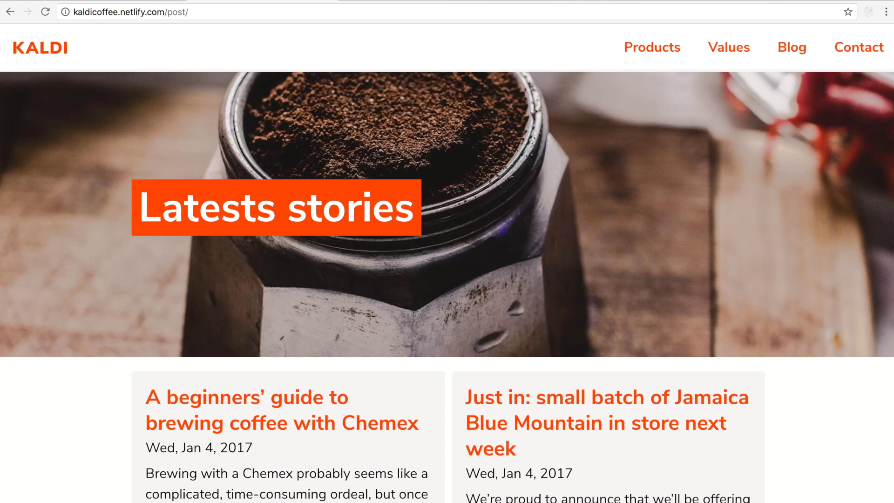
pyautogui.doubleClick(172, 12)
pyautogui.write('bl')
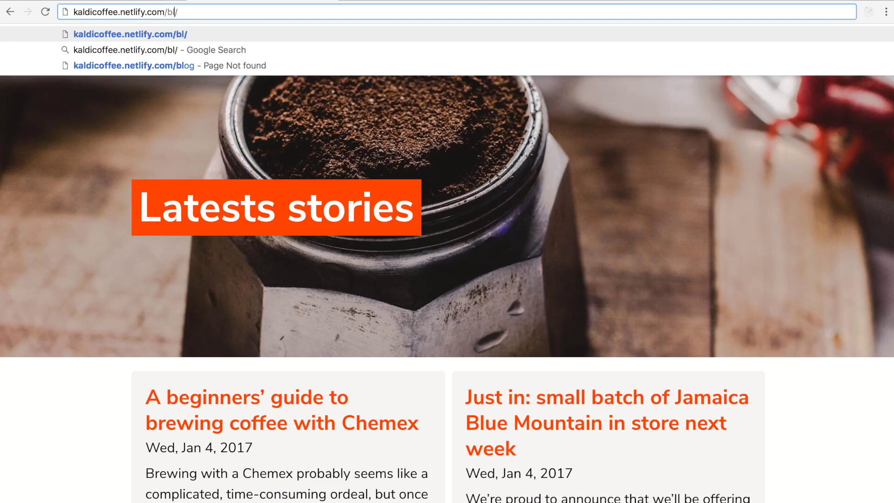
pyautogui.write('og')
pyautogui.press('Return')
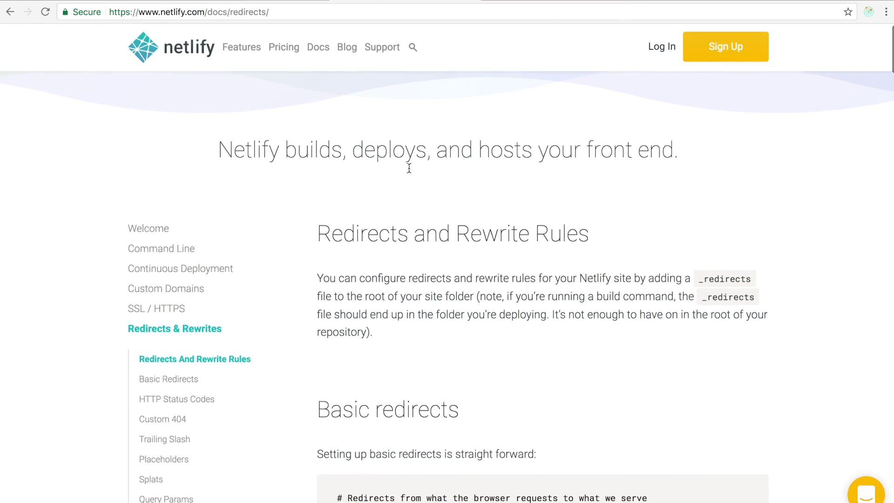
pyautogui.scroll(-1, 409, 168)
pyautogui.scroll(-2, 409, 168)
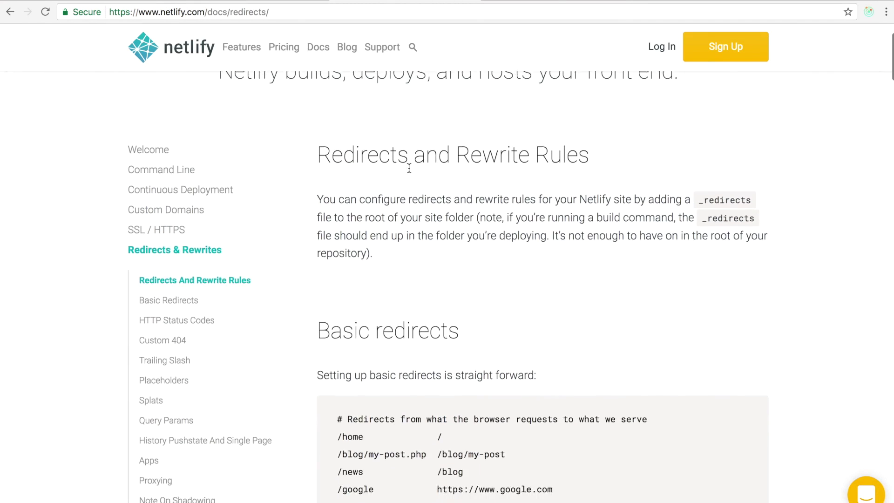
pyautogui.scroll(-2, 409, 167)
pyautogui.scroll(-1, 599, 174)
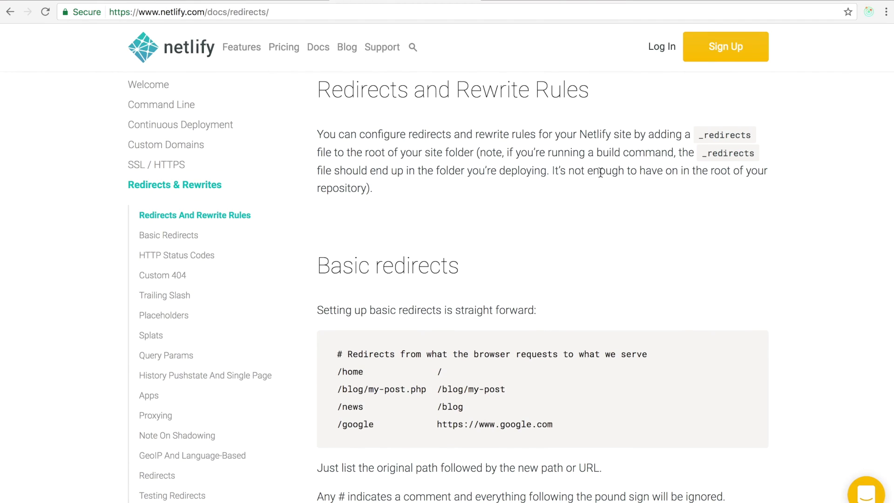
pyautogui.scroll(-1, 599, 172)
pyautogui.scroll(-2, 600, 173)
pyautogui.scroll(-1, 599, 172)
pyautogui.scroll(-1, 599, 173)
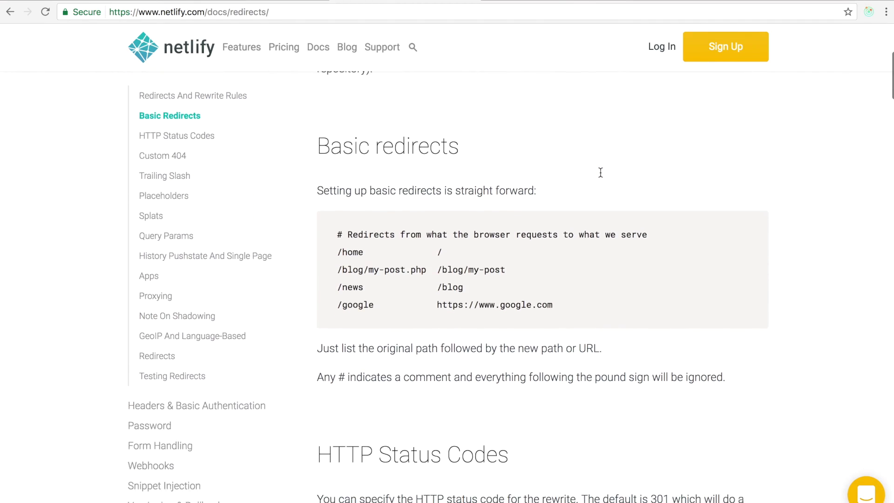
pyautogui.scroll(-2, 599, 172)
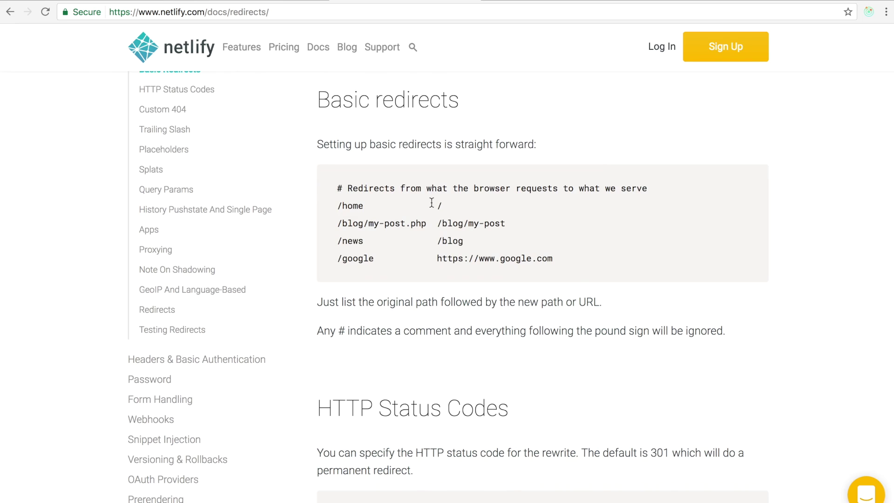
# Highlight the /home and /news example rules under Netlify's Basic redirects
pyautogui.moveTo(331, 206); pyautogui.dragTo(441, 207)
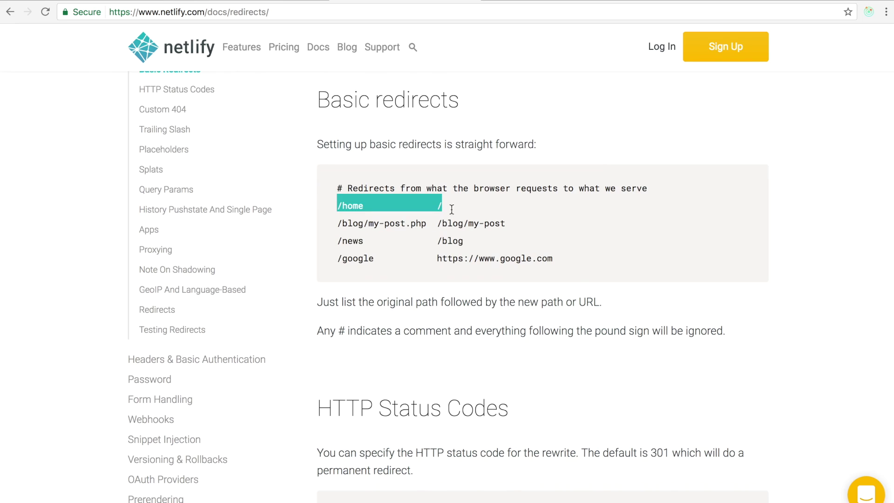
pyautogui.click(332, 241)
pyautogui.moveTo(343, 241); pyautogui.dragTo(415, 241)
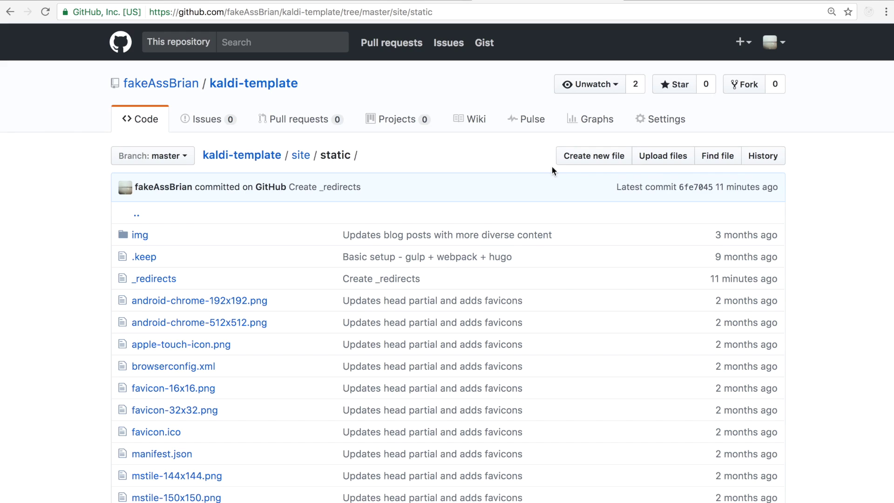
# Create a '_redirects' file reading '/blog /post' in site/static and commit it to master
pyautogui.click(574, 161)
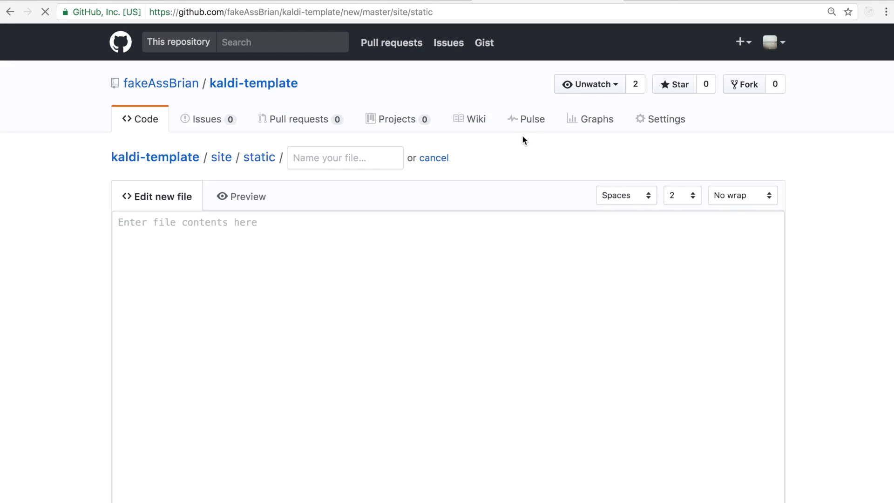
pyautogui.click(370, 153)
pyautogui.write('_r')
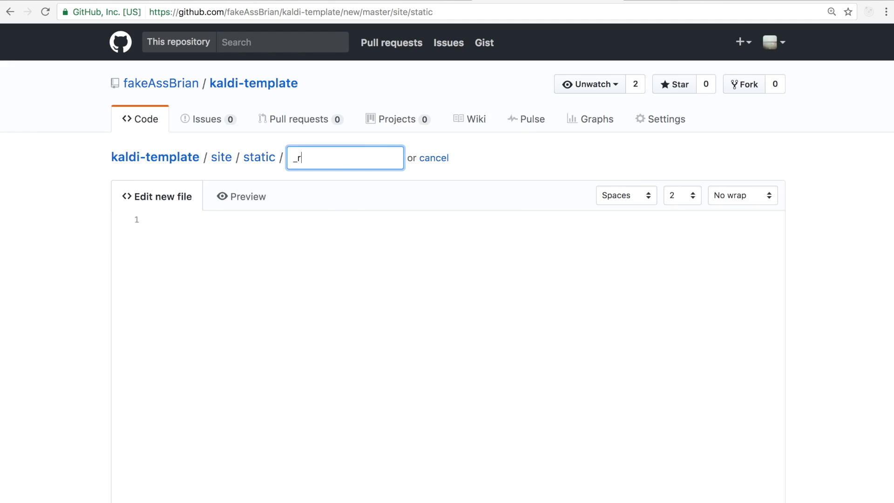
pyautogui.write('edire')
pyautogui.write('cts')
pyautogui.click(336, 228)
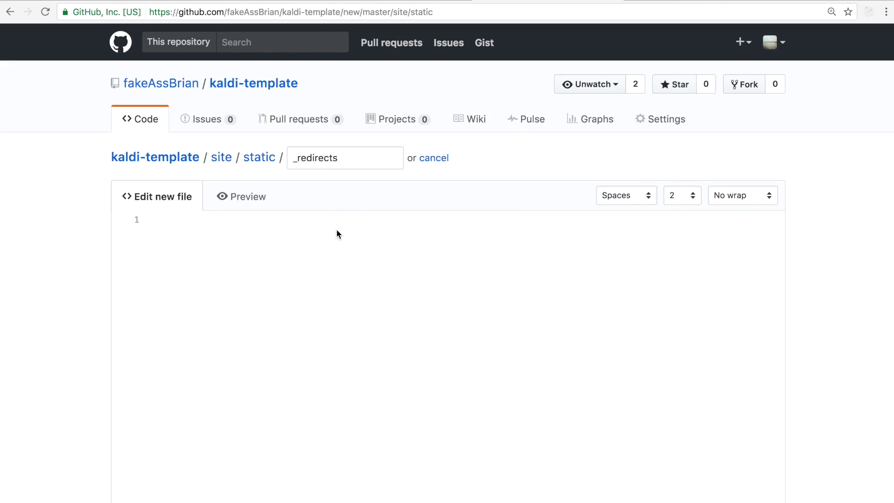
pyautogui.write('/')
pyautogui.write('blog ')
pyautogui.write('/post')
pyautogui.scroll(-2, 396, 294)
pyautogui.scroll(-3, 456, 342)
pyautogui.scroll(-1, 454, 345)
pyautogui.scroll(-2, 234, 481)
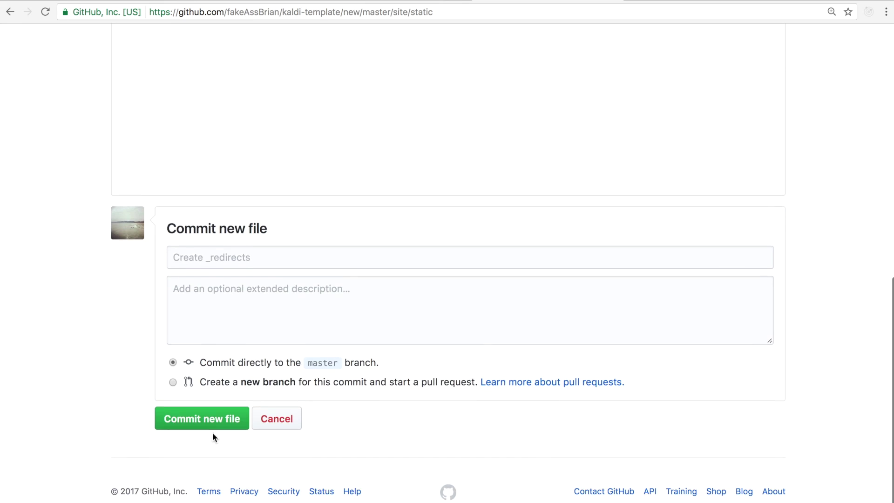
pyautogui.click(214, 421)
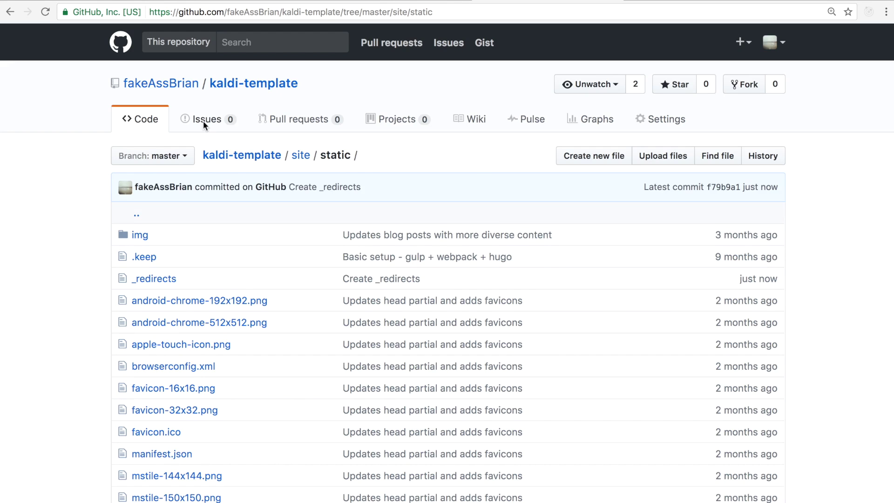
# Show the kaldicoffee site's Deploys list in Netlify
pyautogui.click(135, 2)
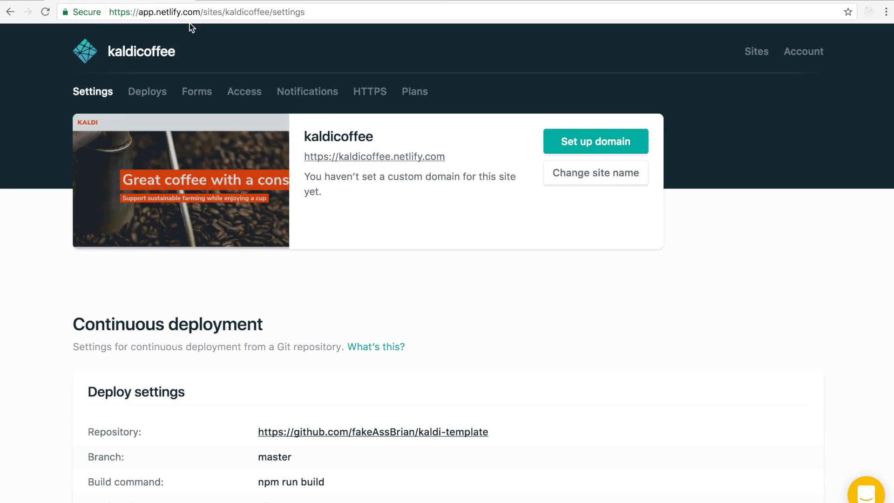
pyautogui.click(152, 94)
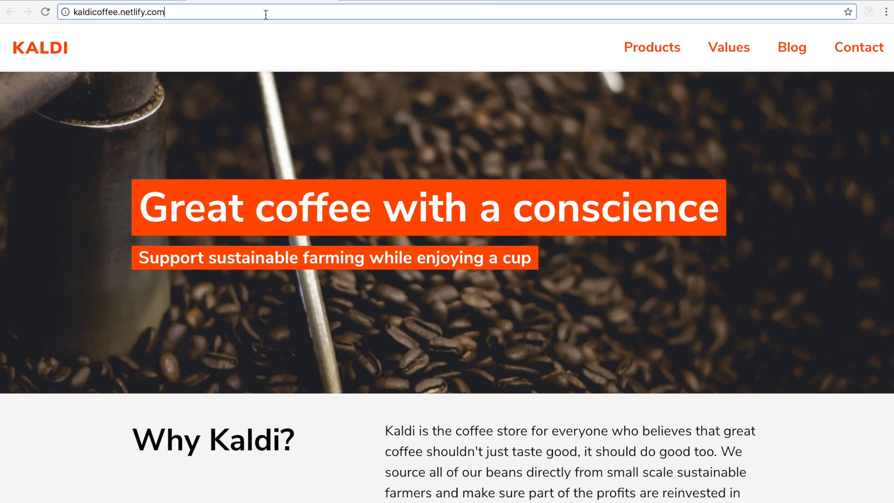
pyautogui.write('/b')
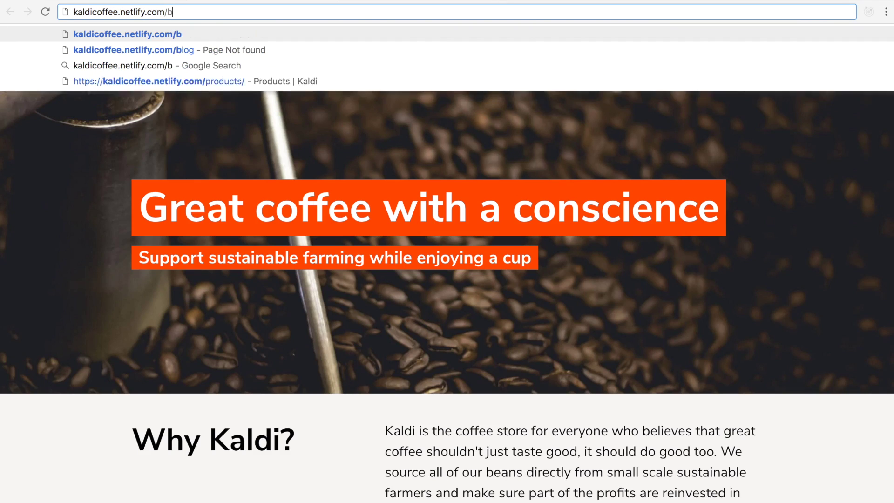
pyautogui.write('log')
# Load kaldicoffee.netlify.com/blog and confirm it redirects to /post/
pyautogui.press('Return')
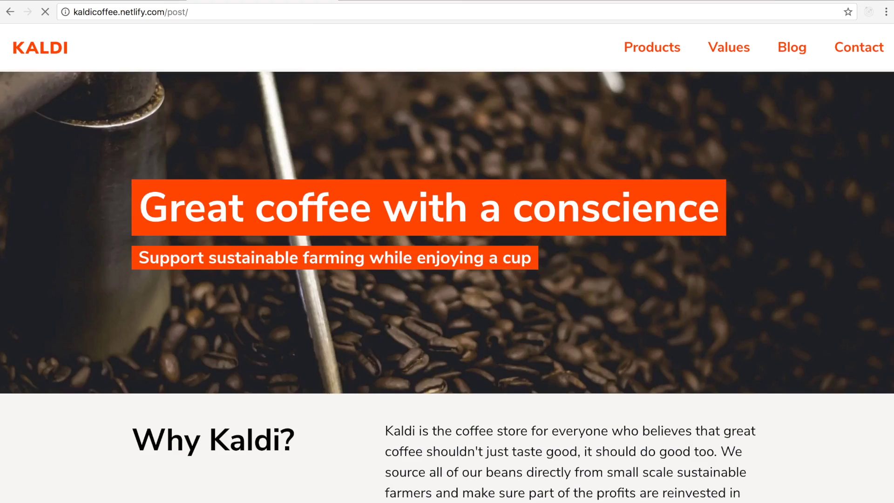